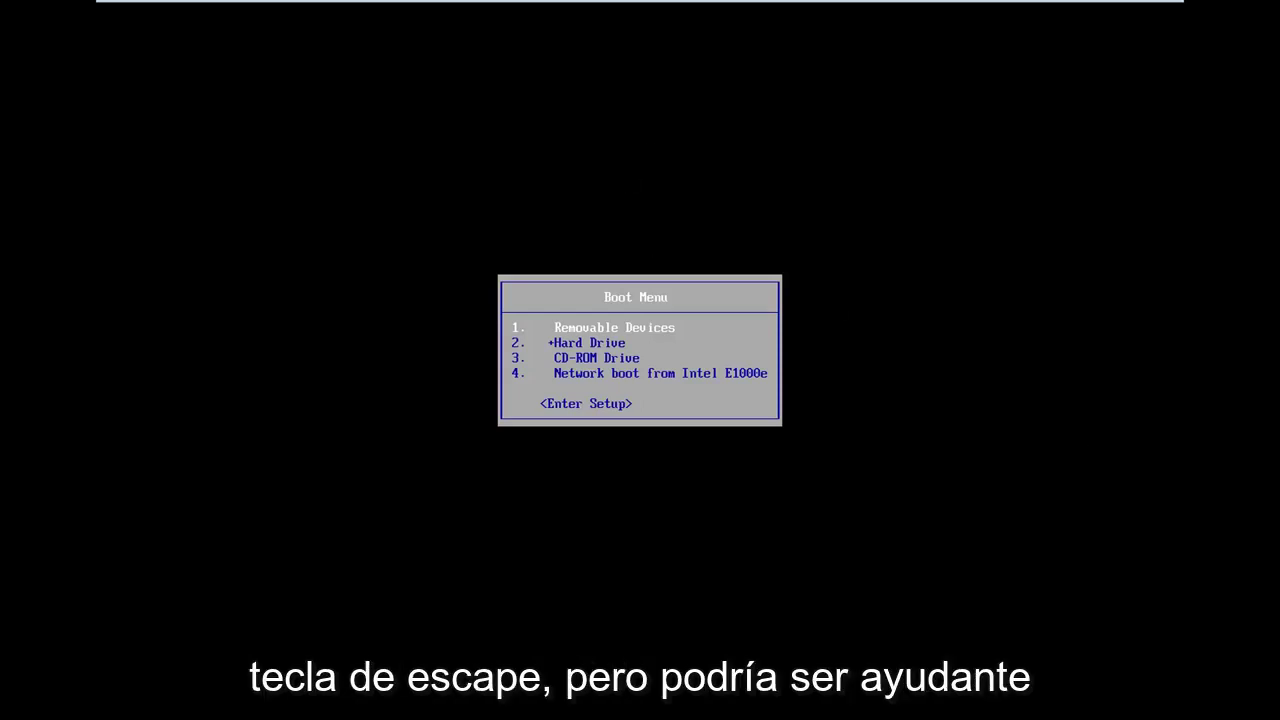
Boot the virtual machine from the CD-ROM Drive in the VMware BIOS Boot Menu
{"action": "key", "text": "Down"}
{"action": "key", "text": "Down"}
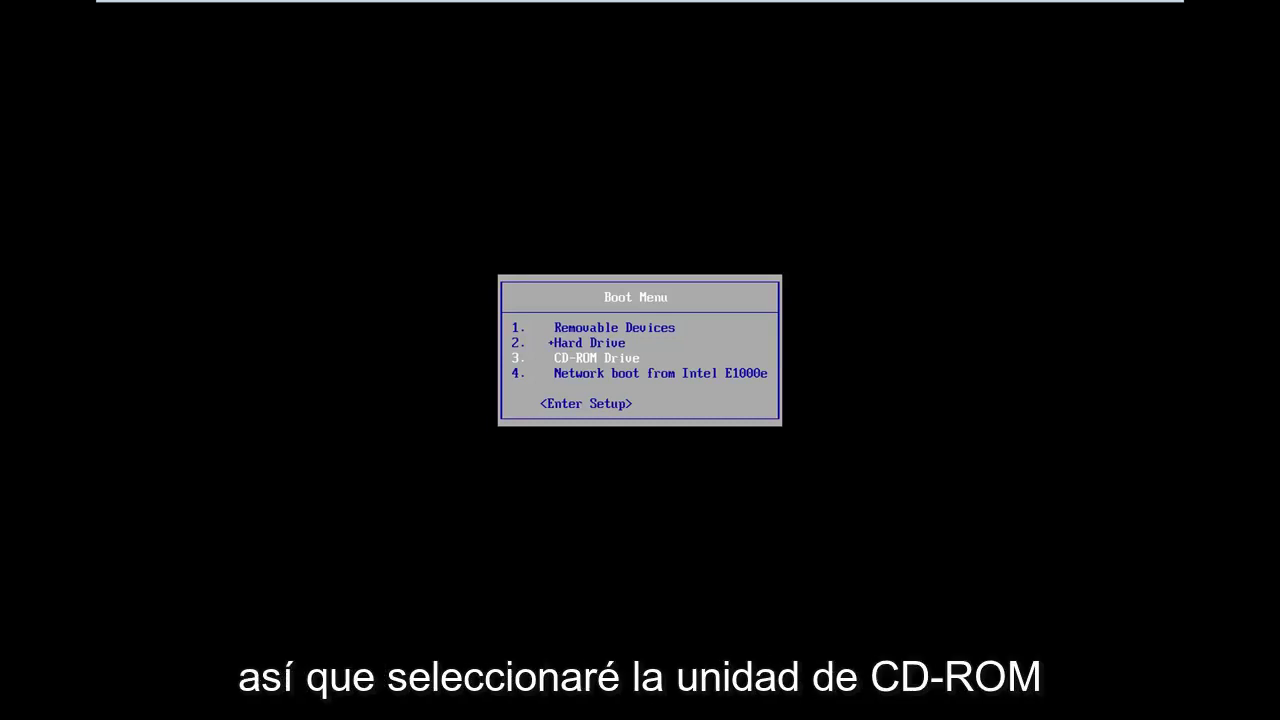
{"action": "key", "text": "Return"}
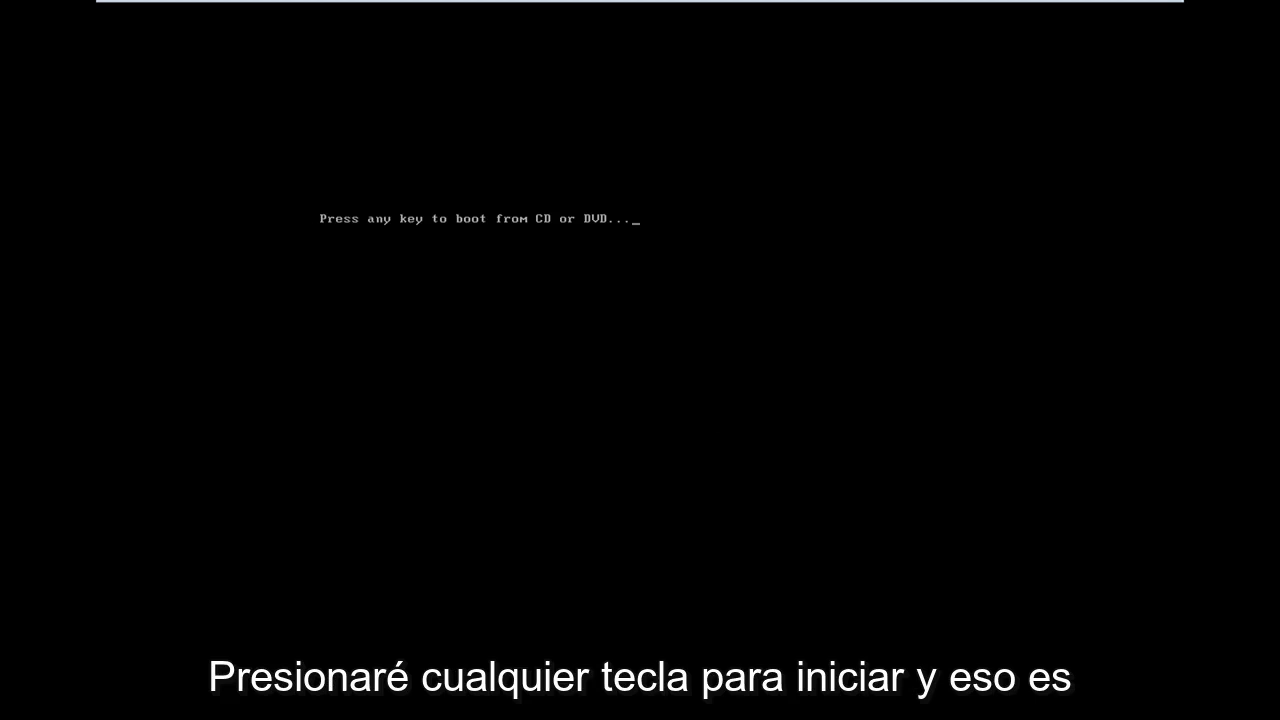
Boot from the installation disc into Windows Setup
{"action": "key", "text": "Return"}
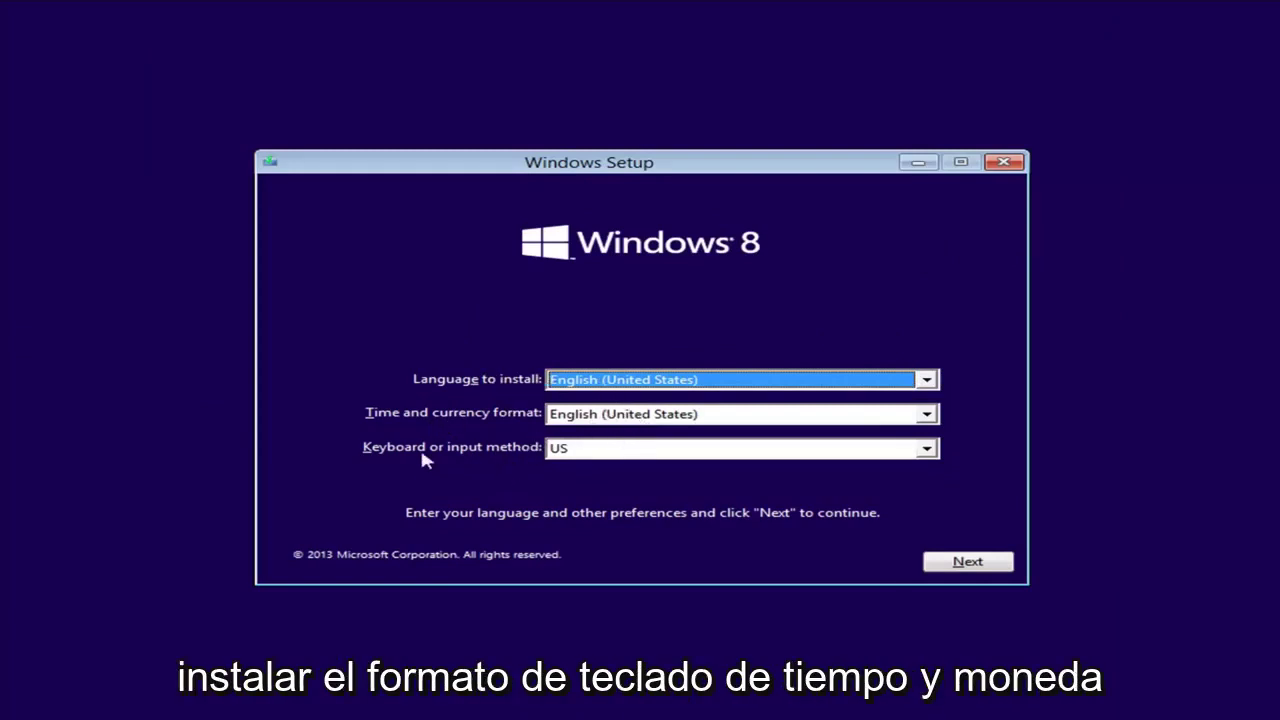
Accept the English (United States) language and keyboard settings and choose Repair your computer
{"action": "left_click", "coordinate": [985, 565]}
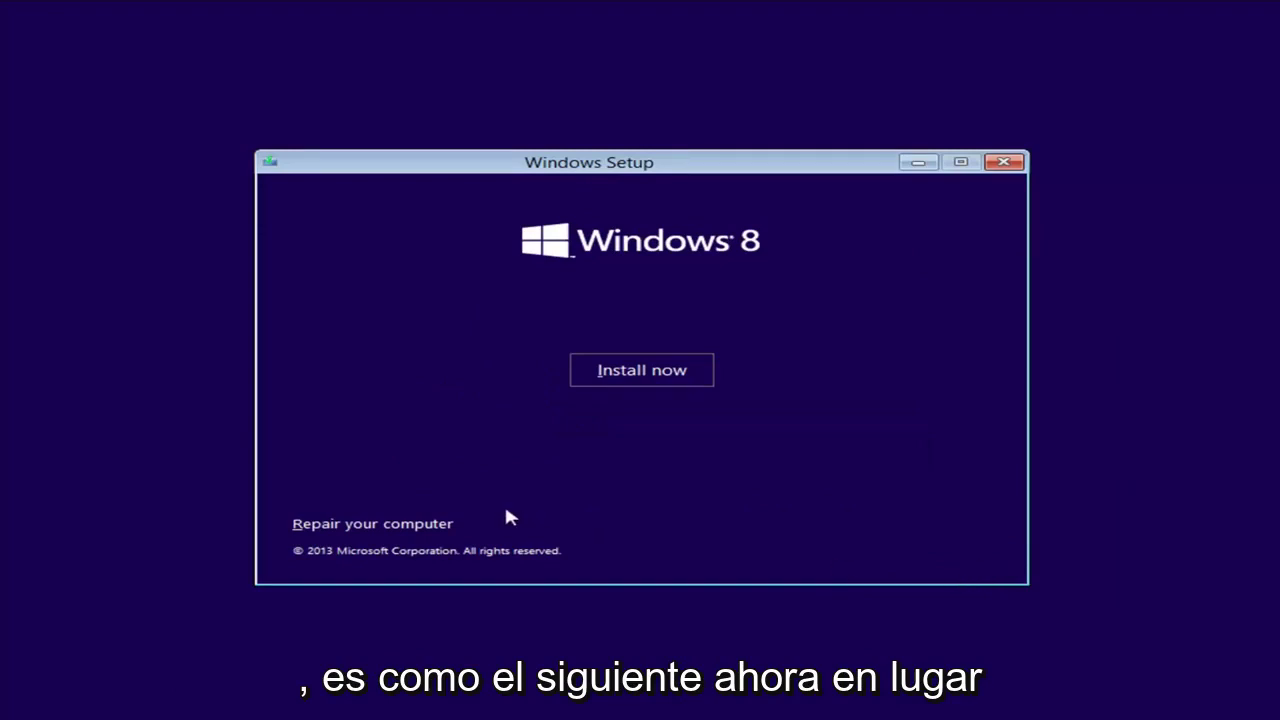
{"action": "left_click", "coordinate": [341, 530]}
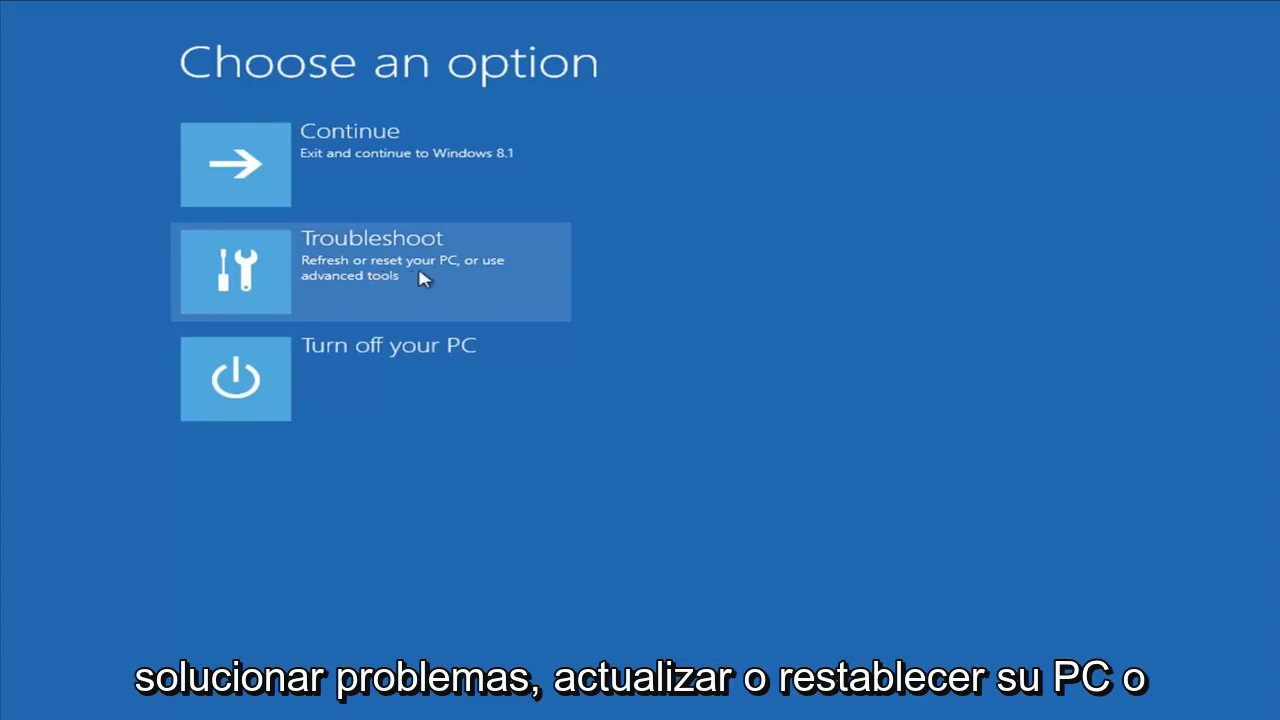
{"action": "left_click", "coordinate": [421, 284]}
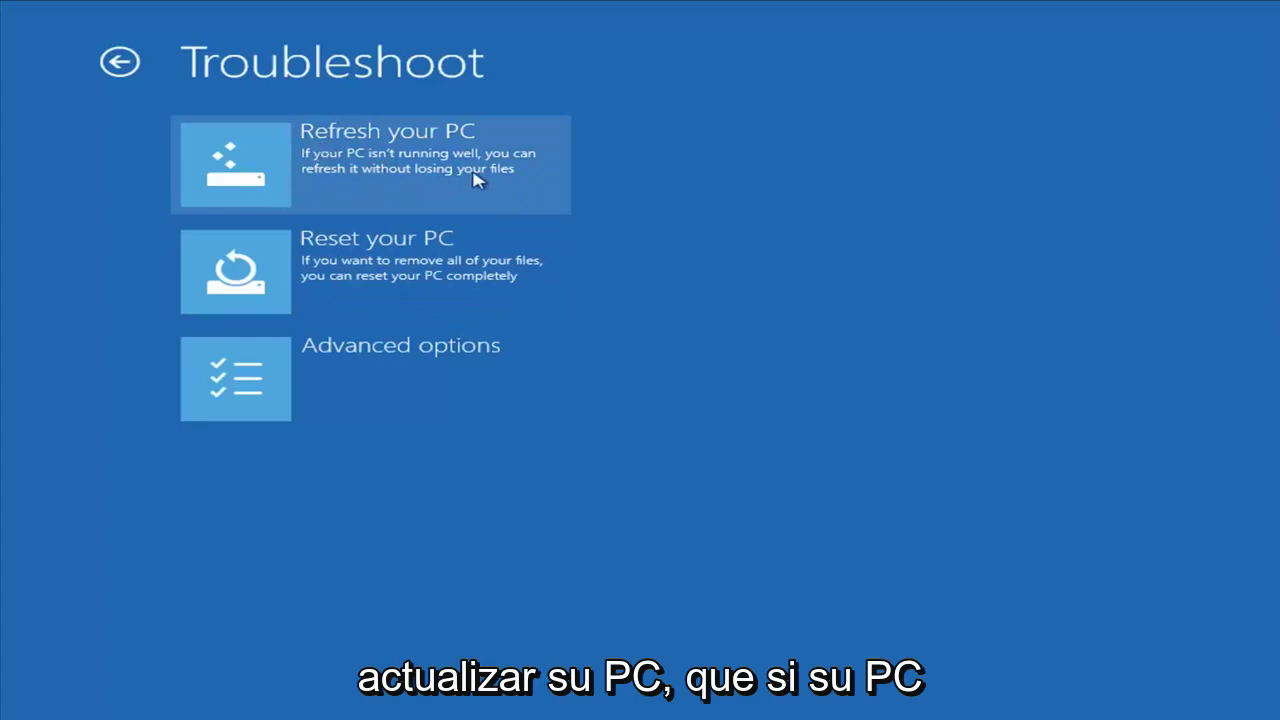
{"action": "left_click", "coordinate": [398, 186]}
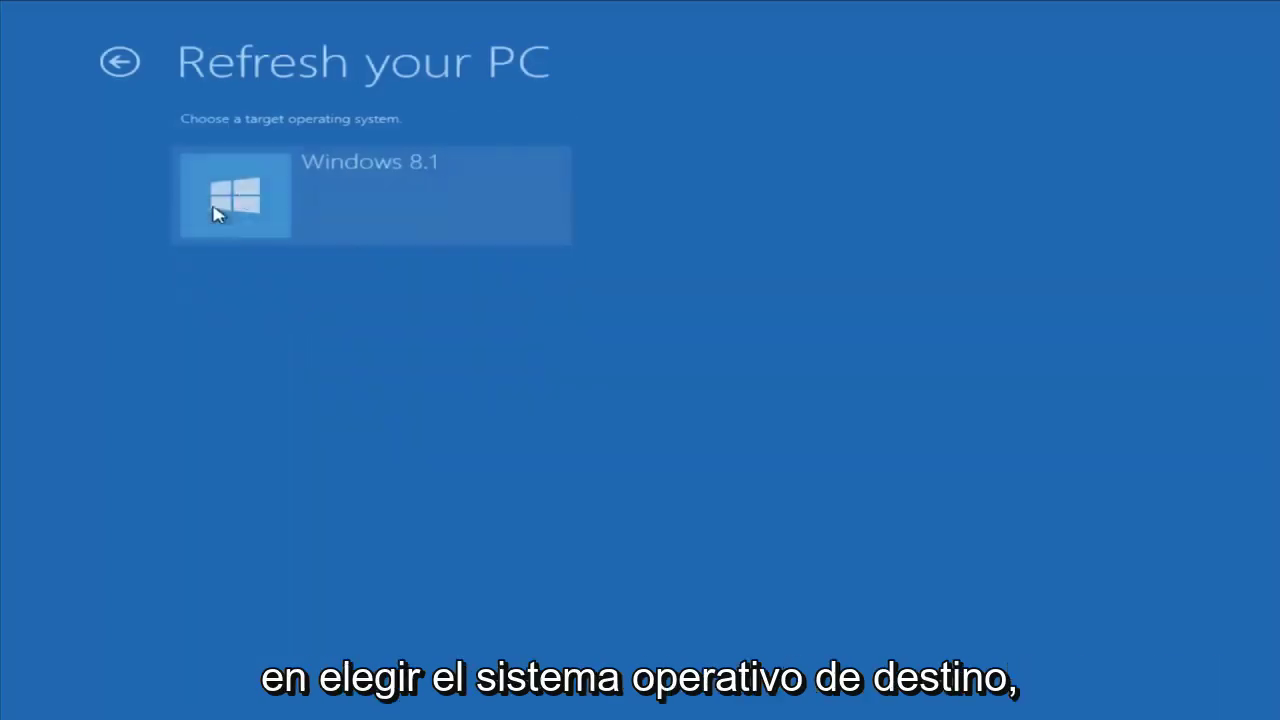
{"action": "left_click", "coordinate": [300, 225]}
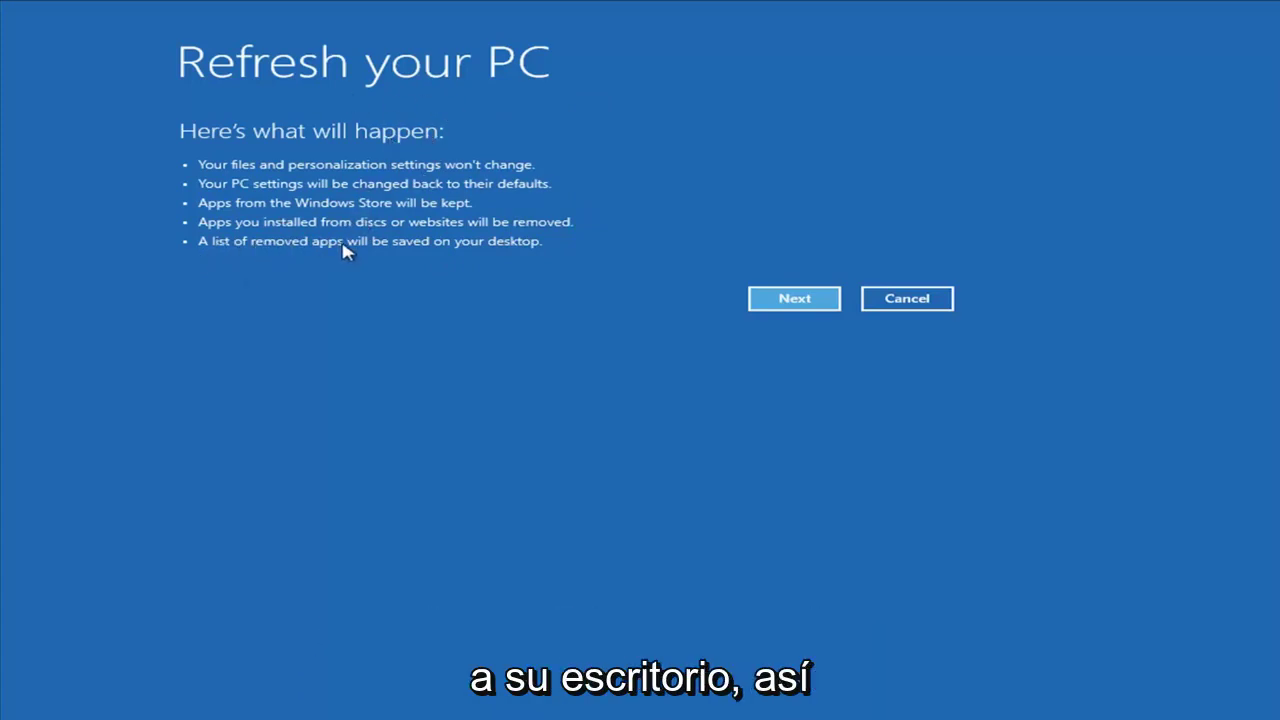
{"action": "left_click", "coordinate": [906, 300]}
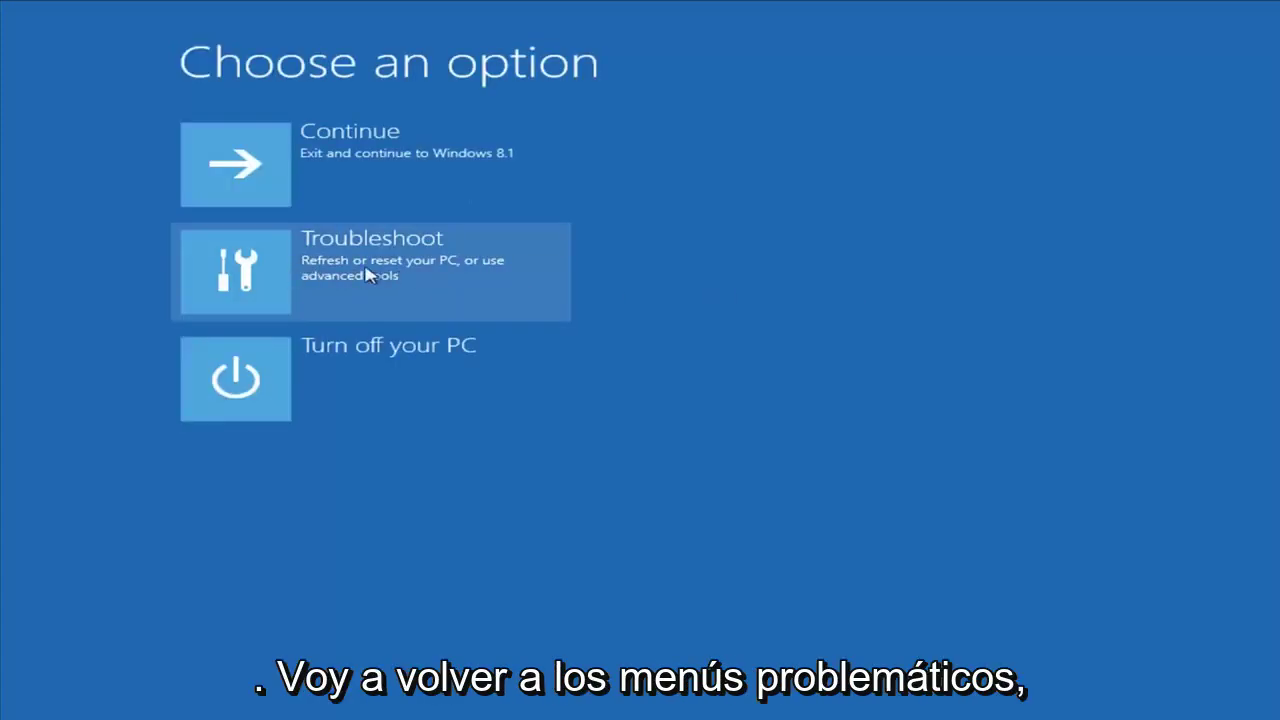
Go to Troubleshoot, then Advanced options in the recovery environment
{"action": "left_click", "coordinate": [370, 270]}
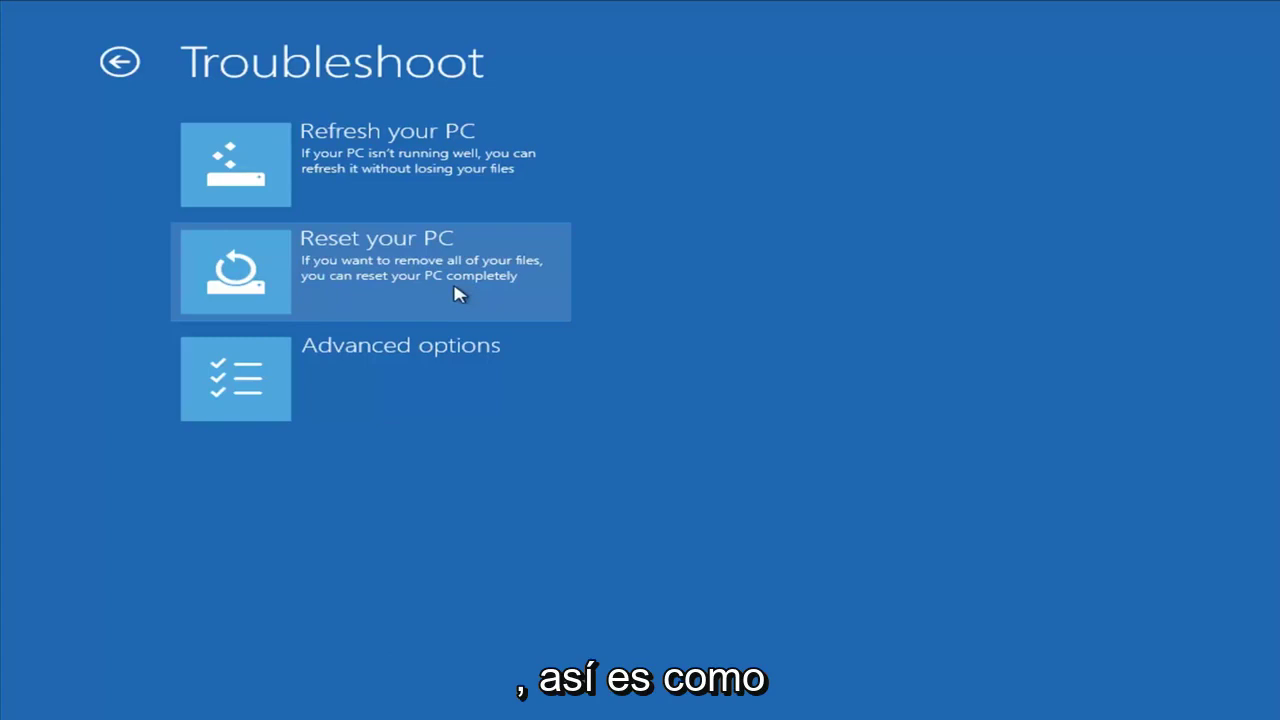
{"action": "left_click", "coordinate": [324, 384]}
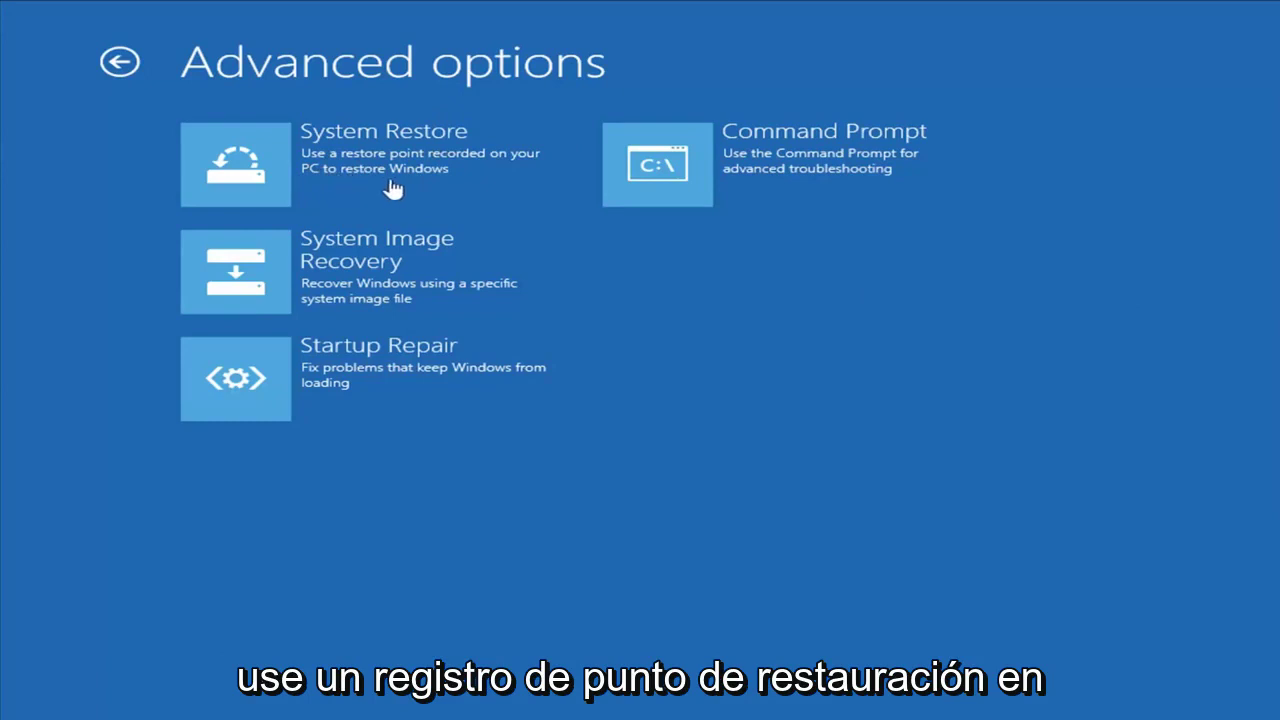
Run System Restore for Windows 8.1 up to the Installed VMware Tools restore point, then cancel
{"action": "left_click", "coordinate": [330, 177]}
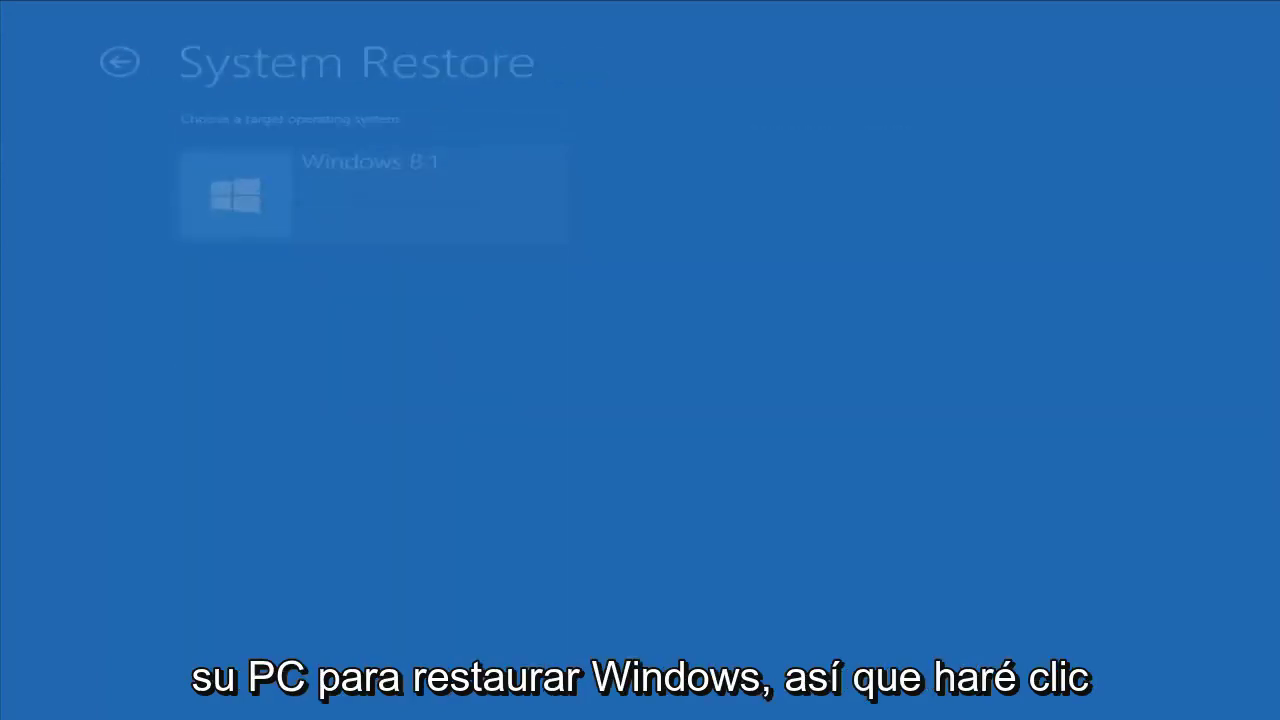
{"action": "left_click", "coordinate": [297, 206]}
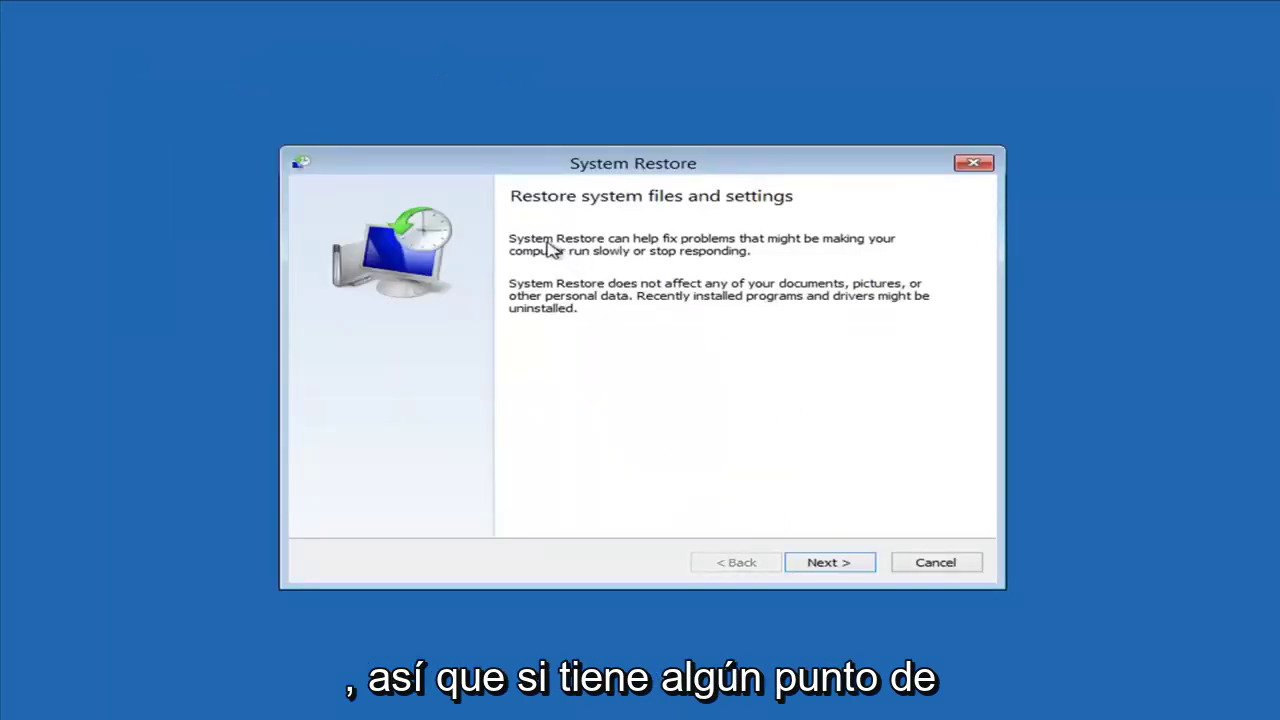
{"action": "left_click", "coordinate": [828, 562]}
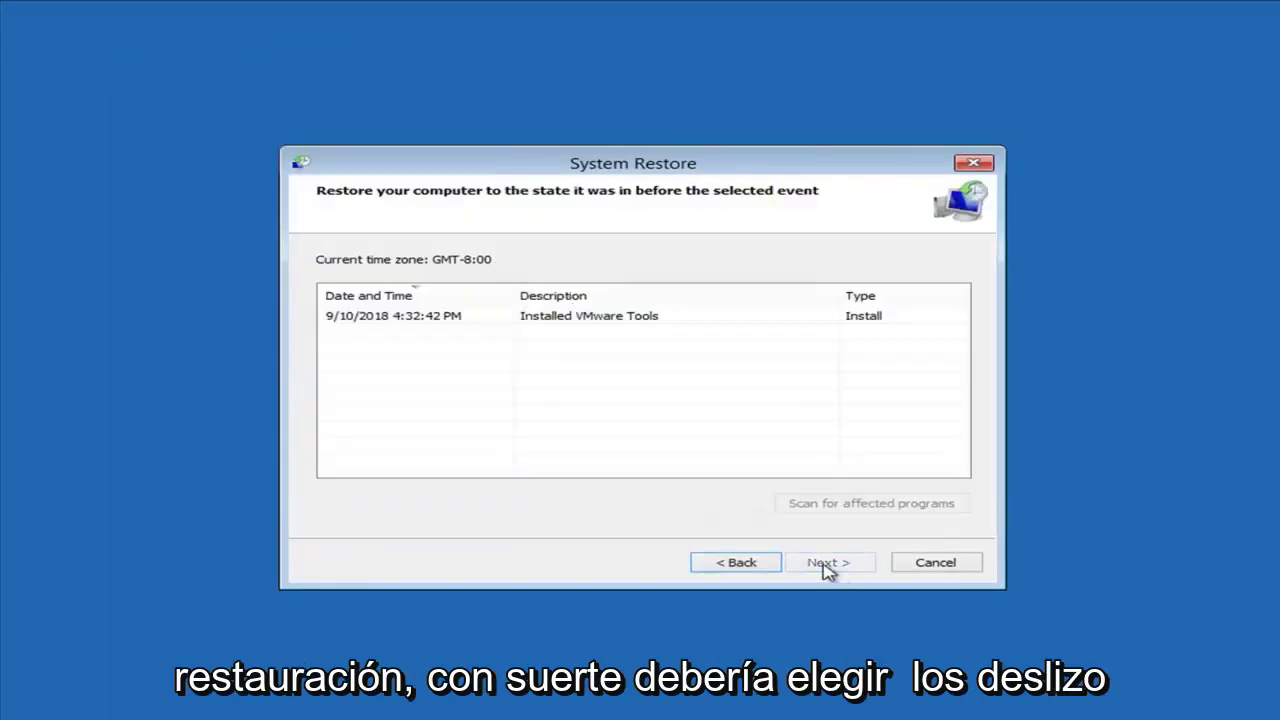
{"action": "left_click", "coordinate": [366, 318]}
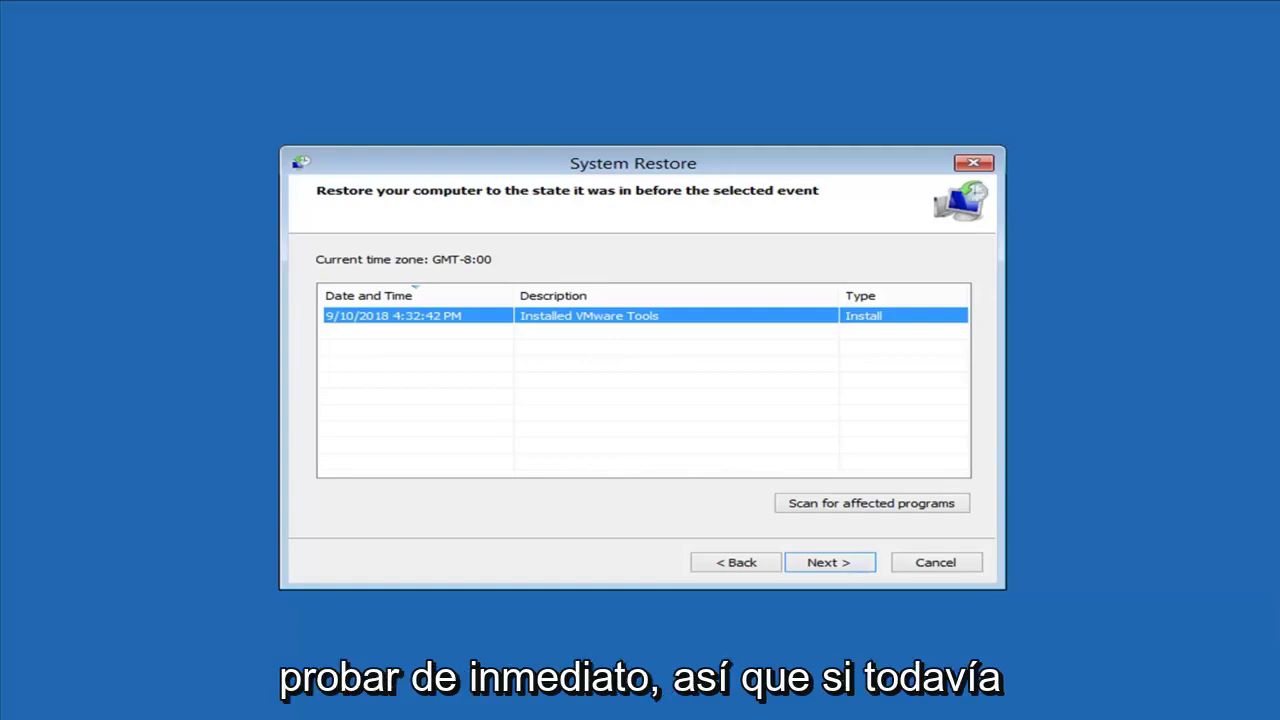
{"action": "left_click", "coordinate": [955, 565]}
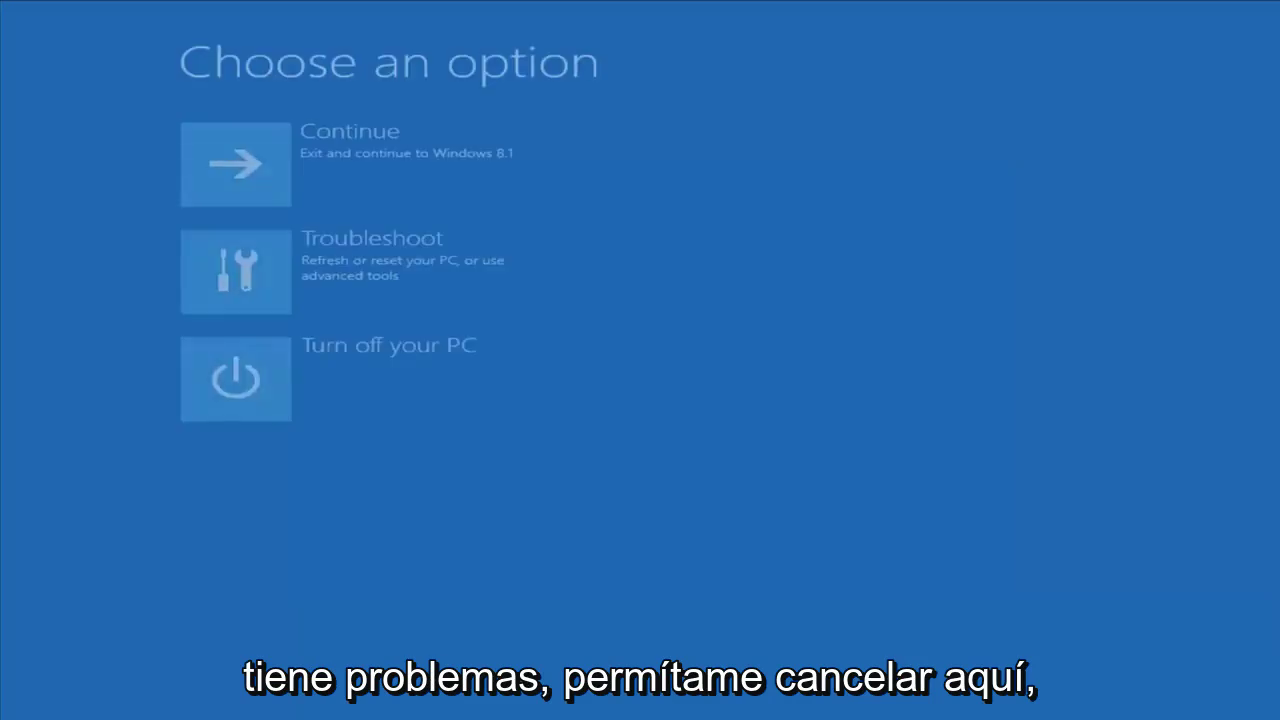
{"action": "left_click", "coordinate": [363, 243]}
{"action": "left_click", "coordinate": [329, 400]}
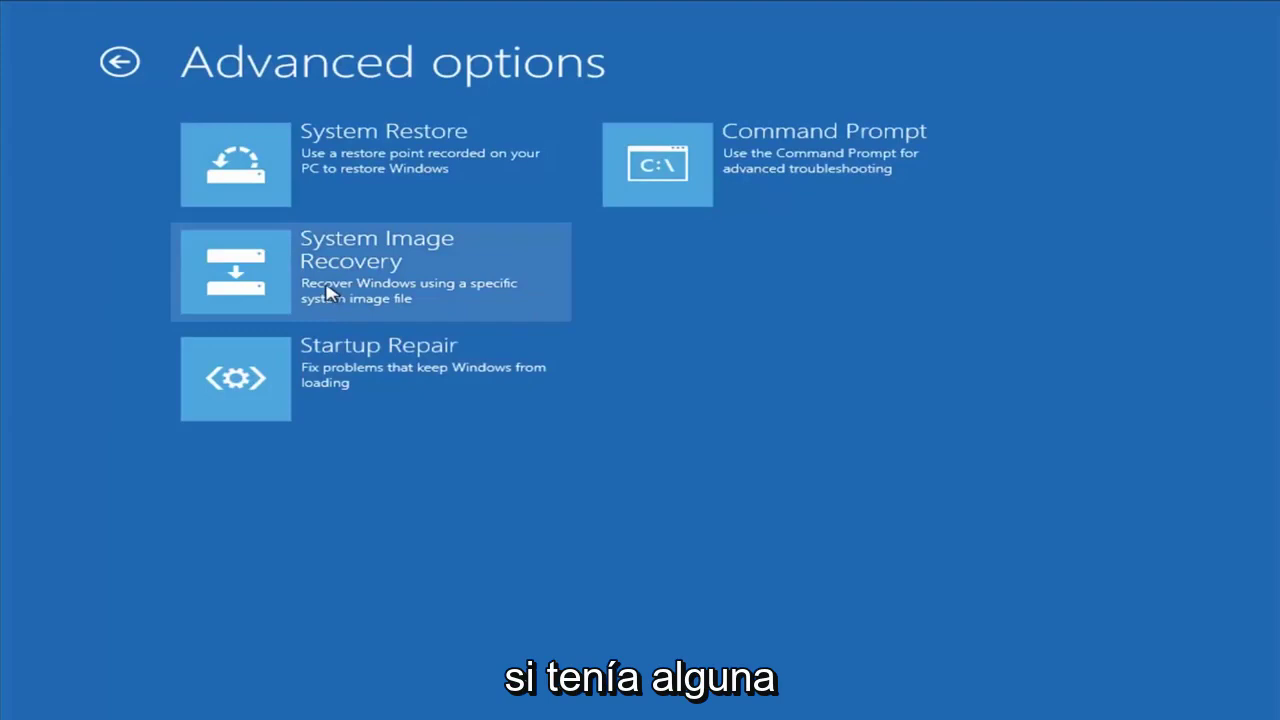
{"action": "left_click", "coordinate": [417, 277]}
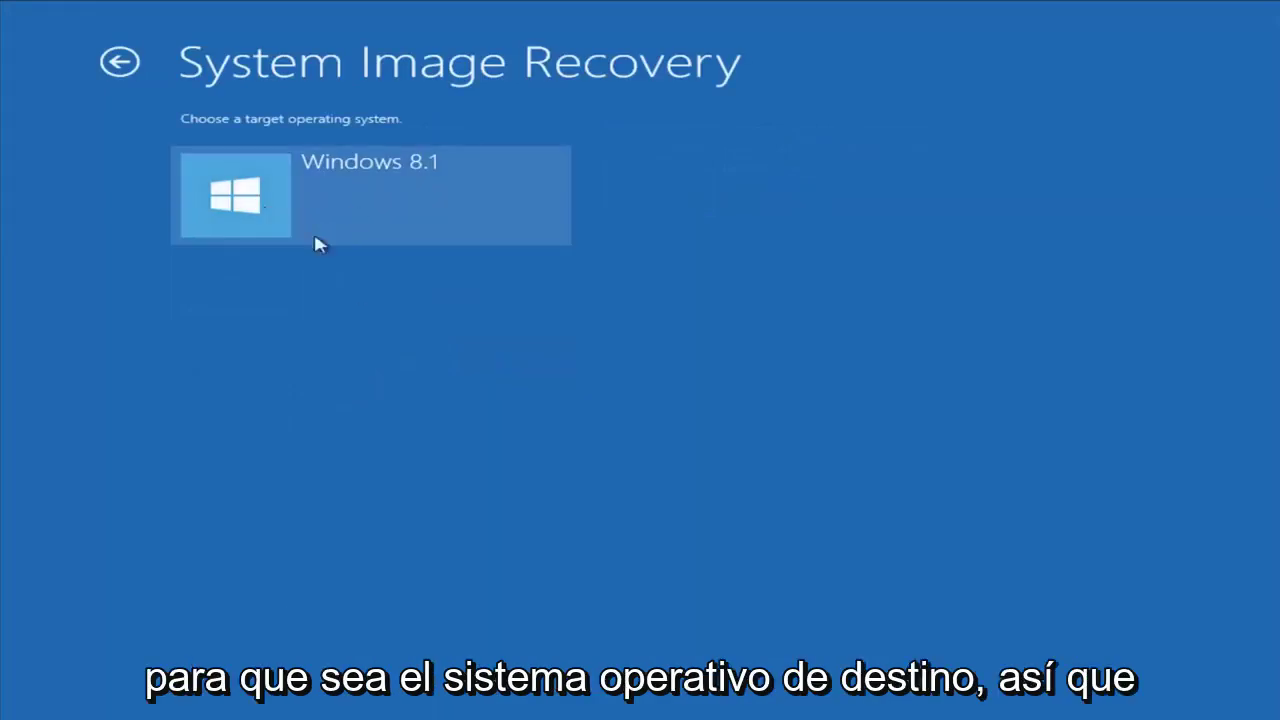
{"action": "left_click", "coordinate": [370, 195]}
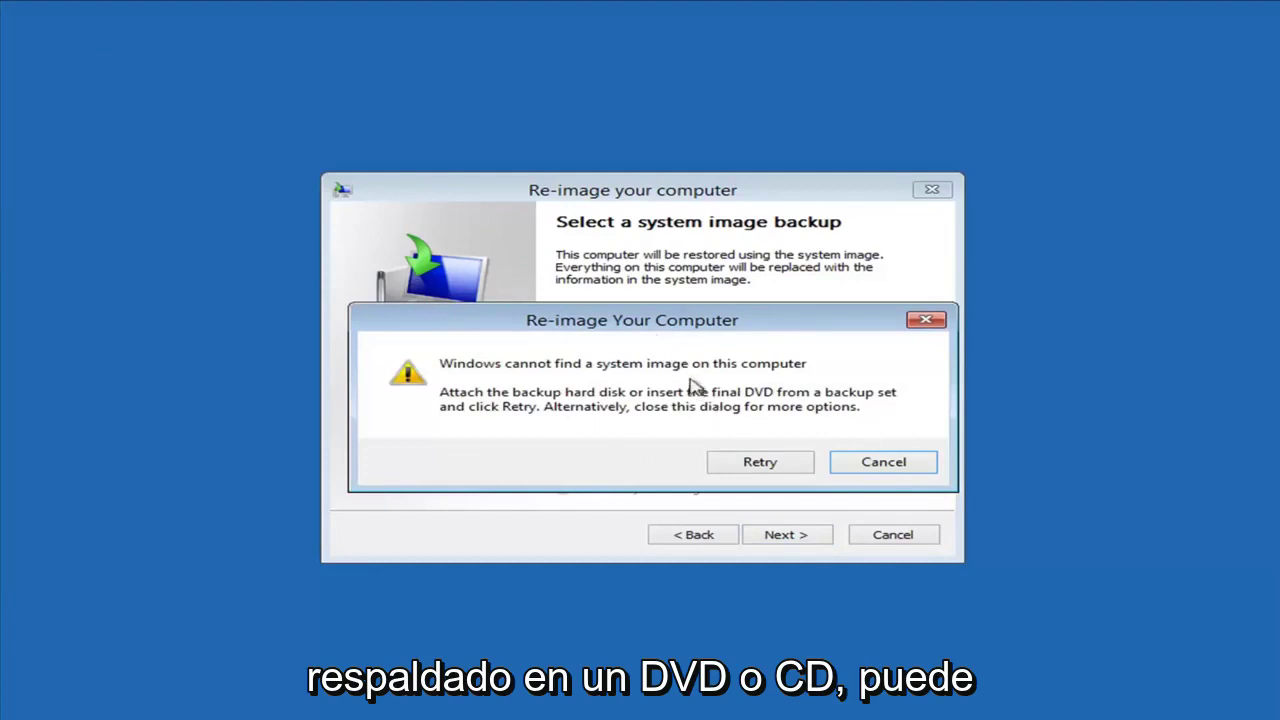
{"action": "left_click", "coordinate": [920, 468]}
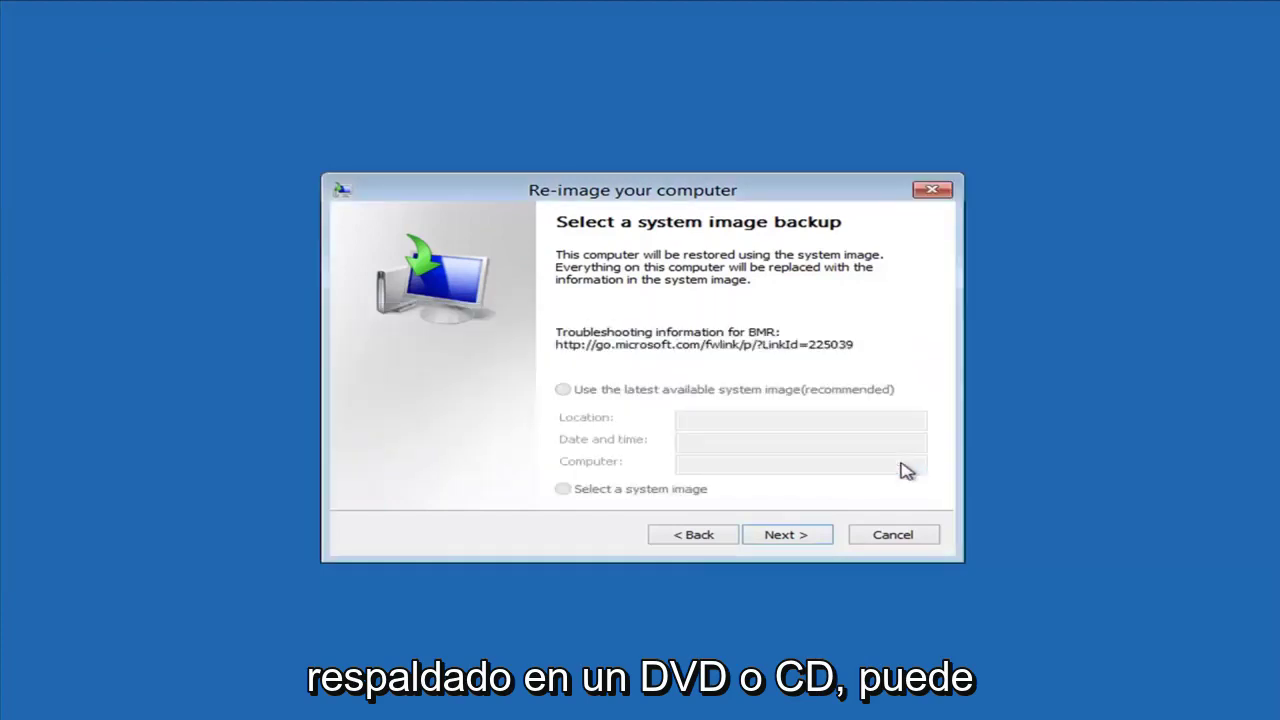
{"action": "left_click", "coordinate": [893, 539]}
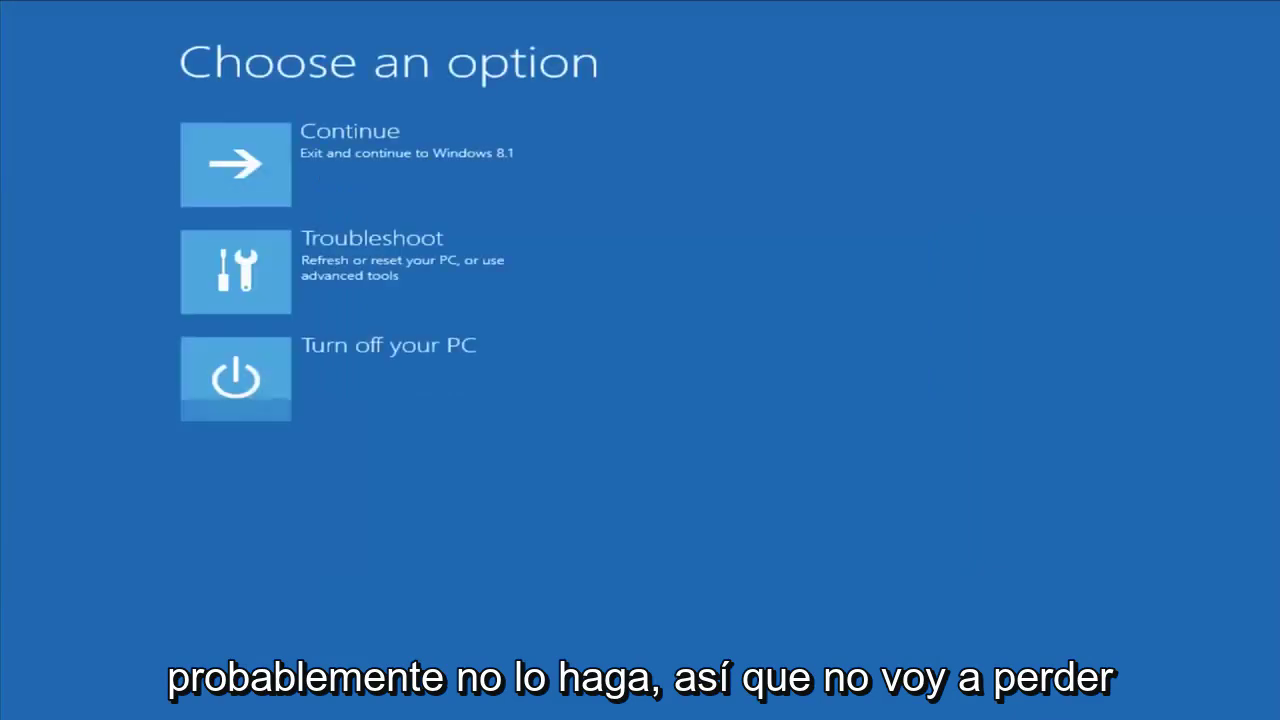
Return to Troubleshoot > Advanced options and start System Restore
{"action": "left_click", "coordinate": [288, 270]}
{"action": "left_click", "coordinate": [331, 366]}
{"action": "left_click", "coordinate": [531, 428]}
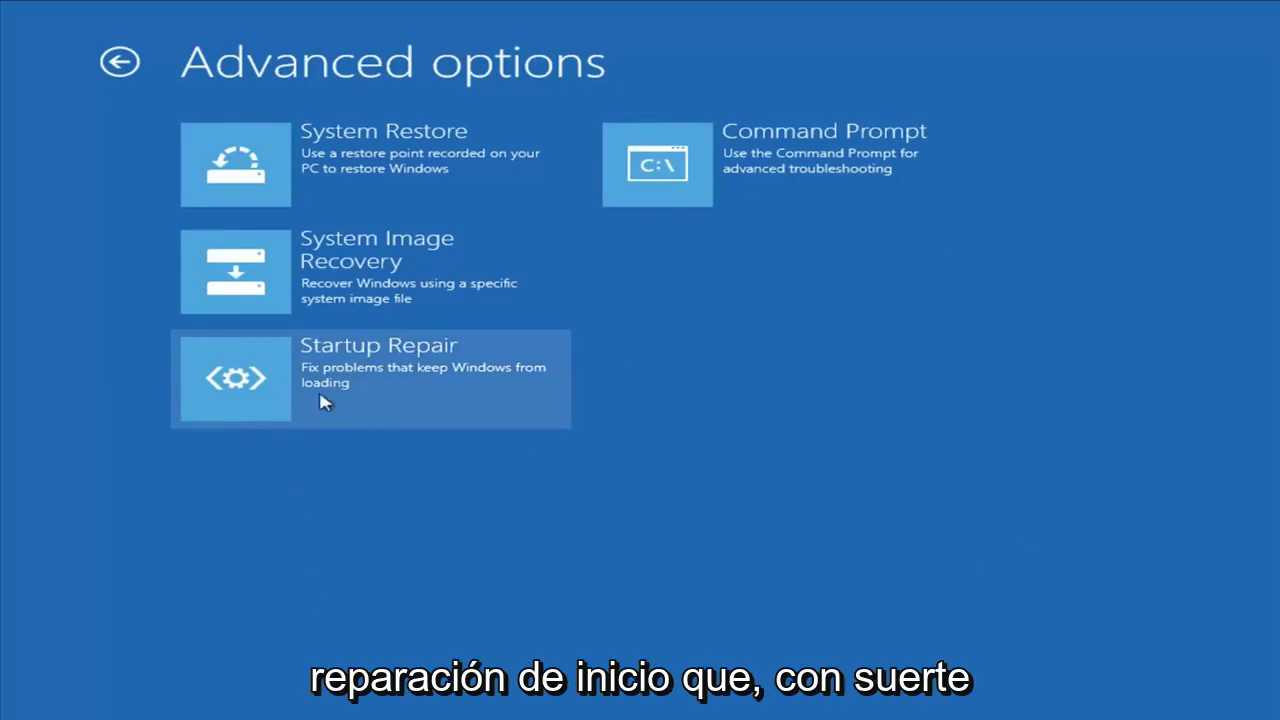
{"action": "left_click", "coordinate": [400, 400]}
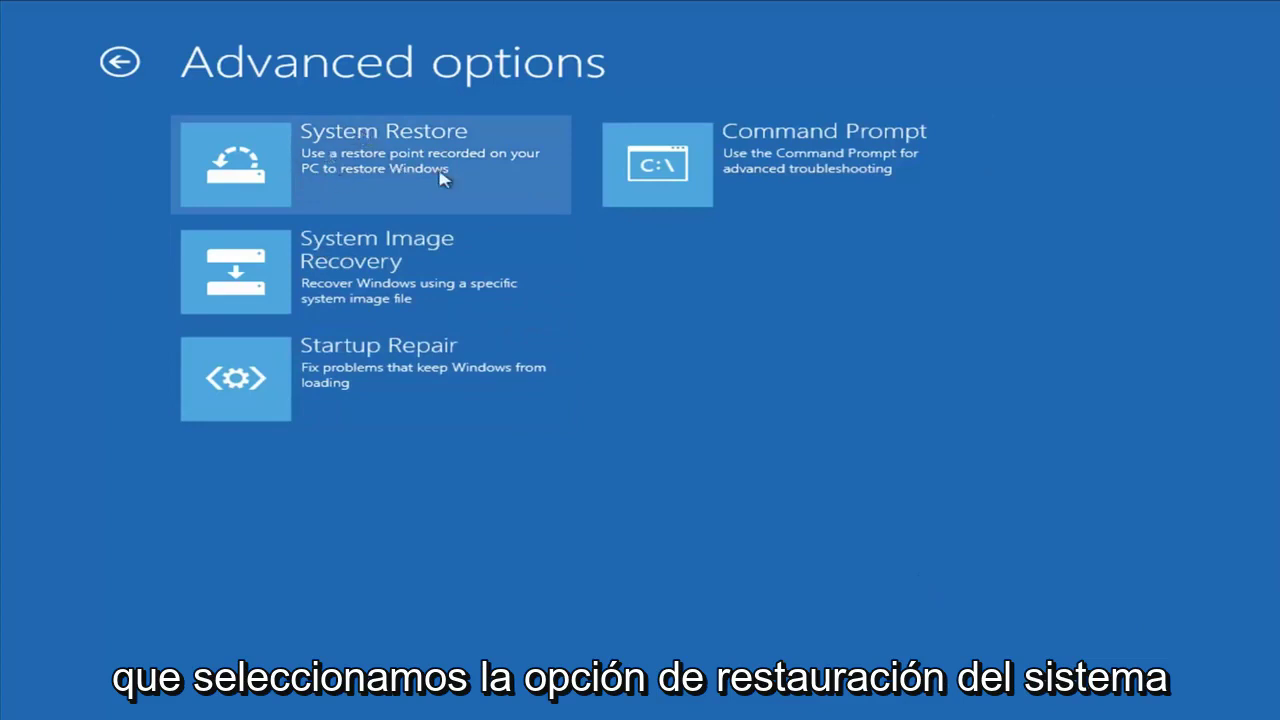
{"action": "left_click", "coordinate": [308, 170]}
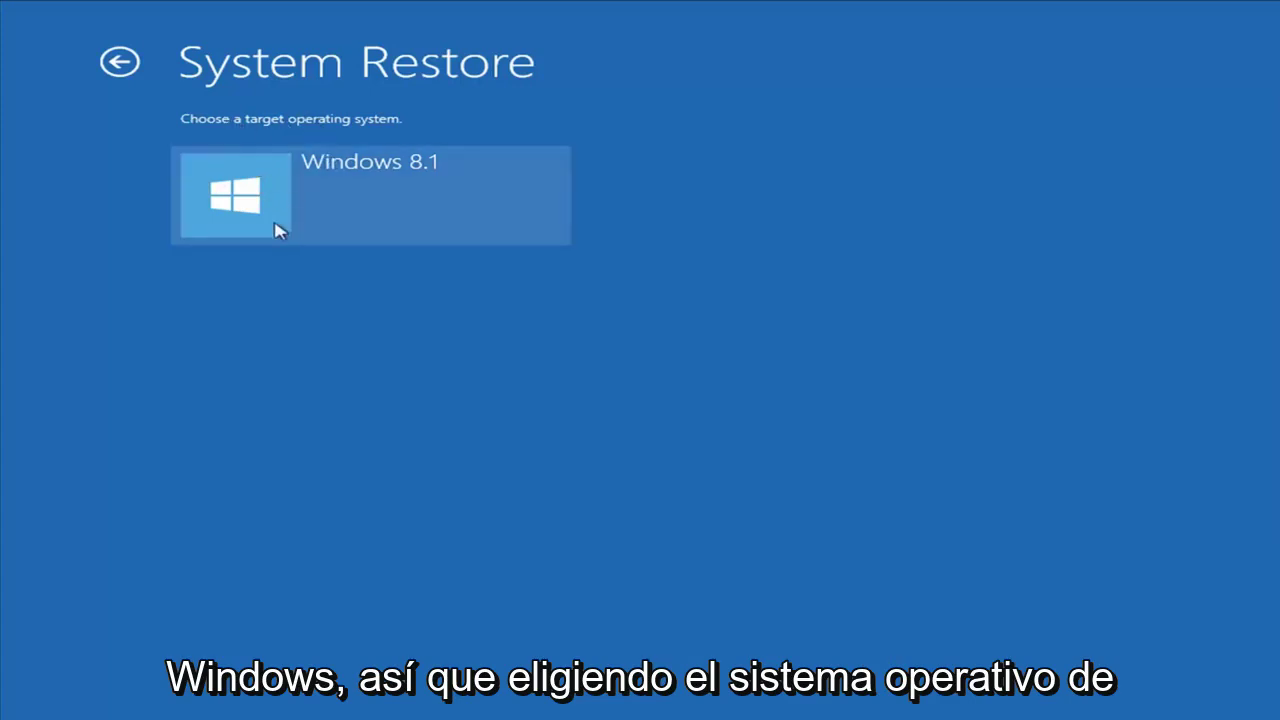
Restore Windows 8.1 to the 9/10/2018 Installed VMware Tools restore point and confirm
{"action": "left_click", "coordinate": [465, 200]}
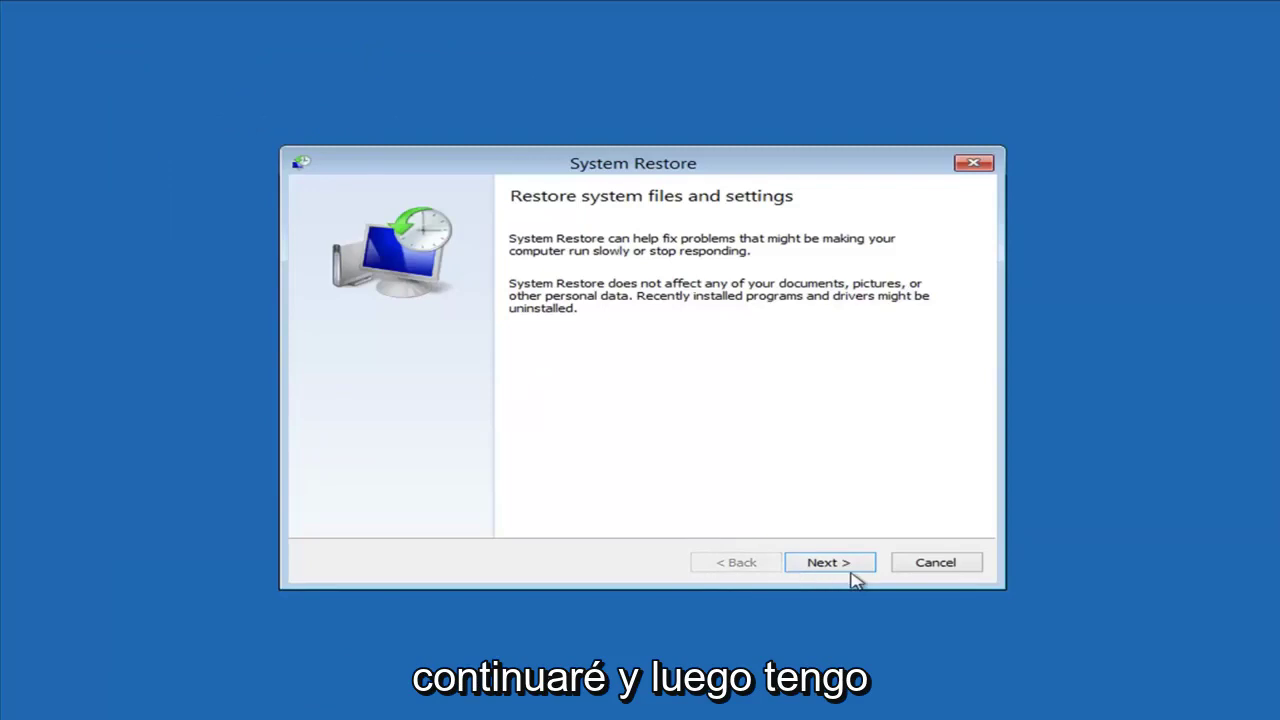
{"action": "left_click", "coordinate": [830, 565]}
{"action": "left_click", "coordinate": [376, 322]}
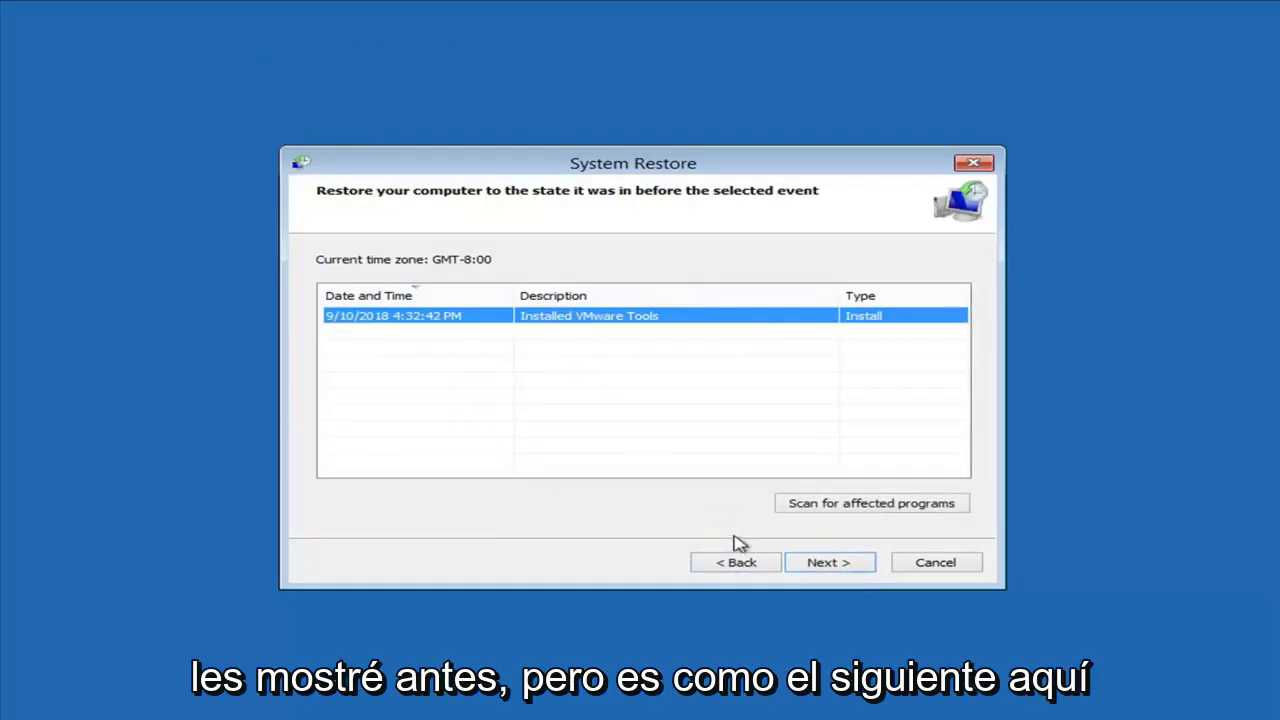
{"action": "left_click", "coordinate": [832, 566]}
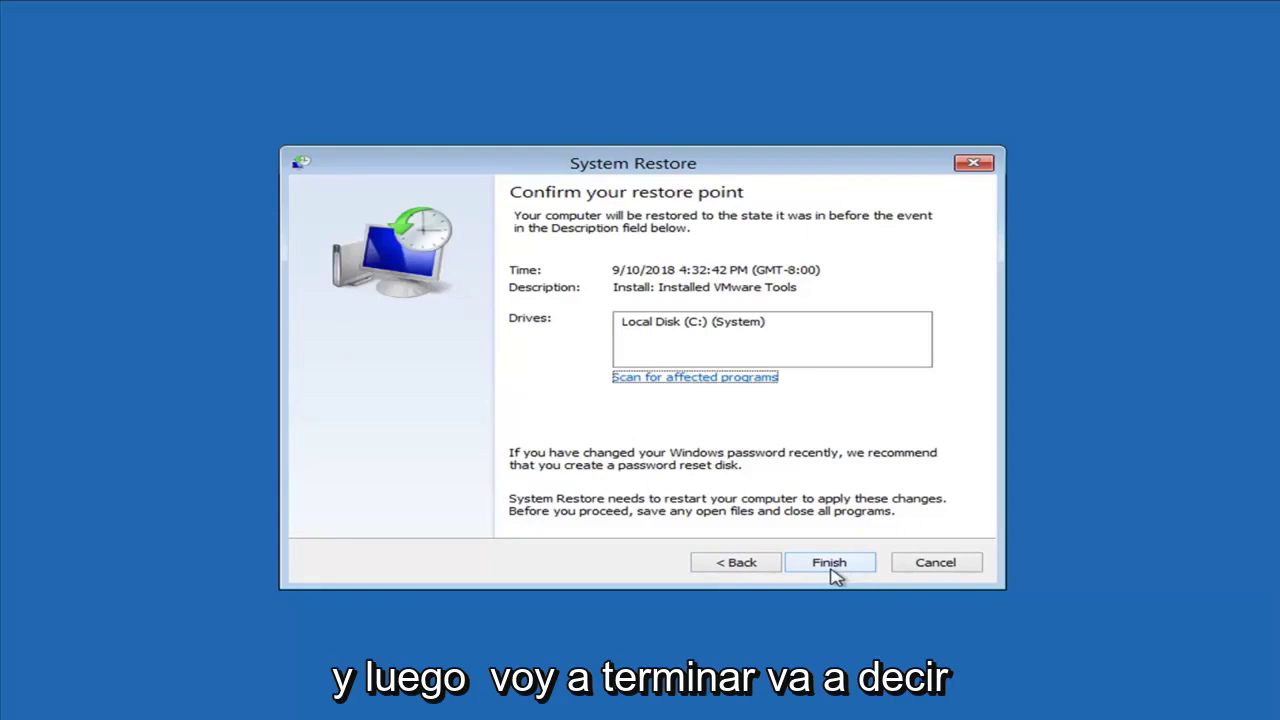
{"action": "left_click", "coordinate": [829, 563]}
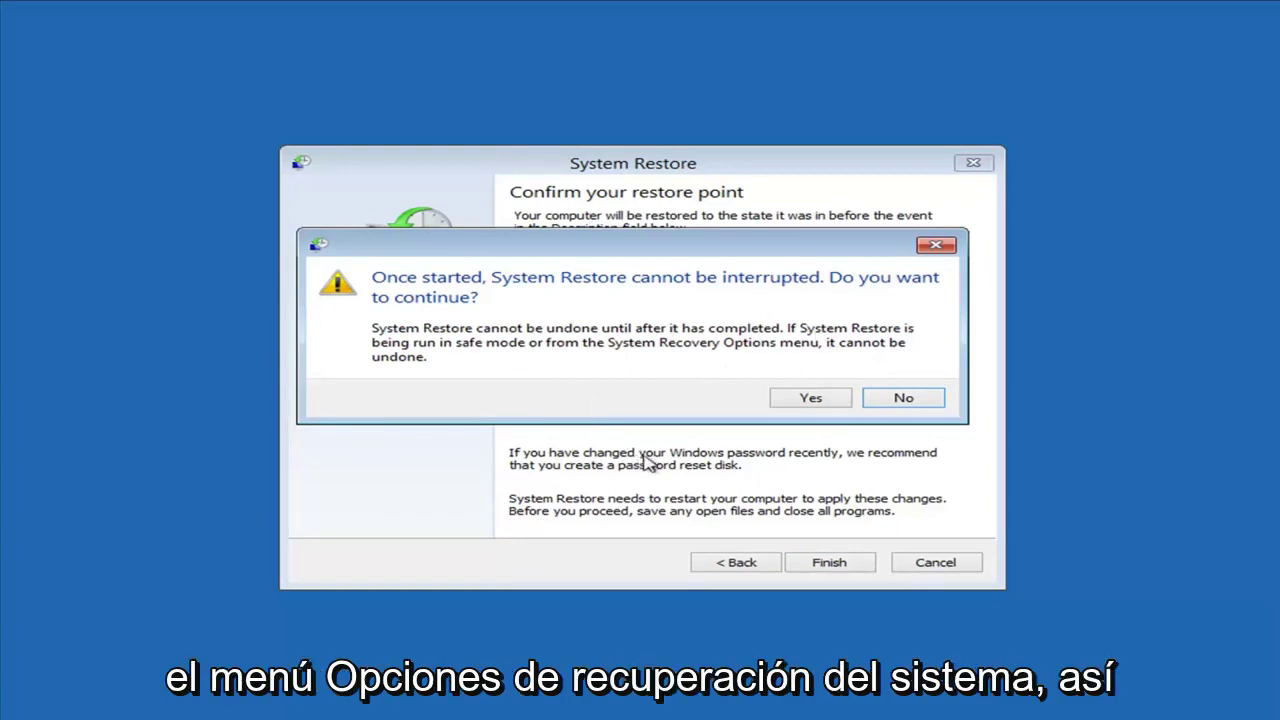
{"action": "left_click", "coordinate": [803, 400]}
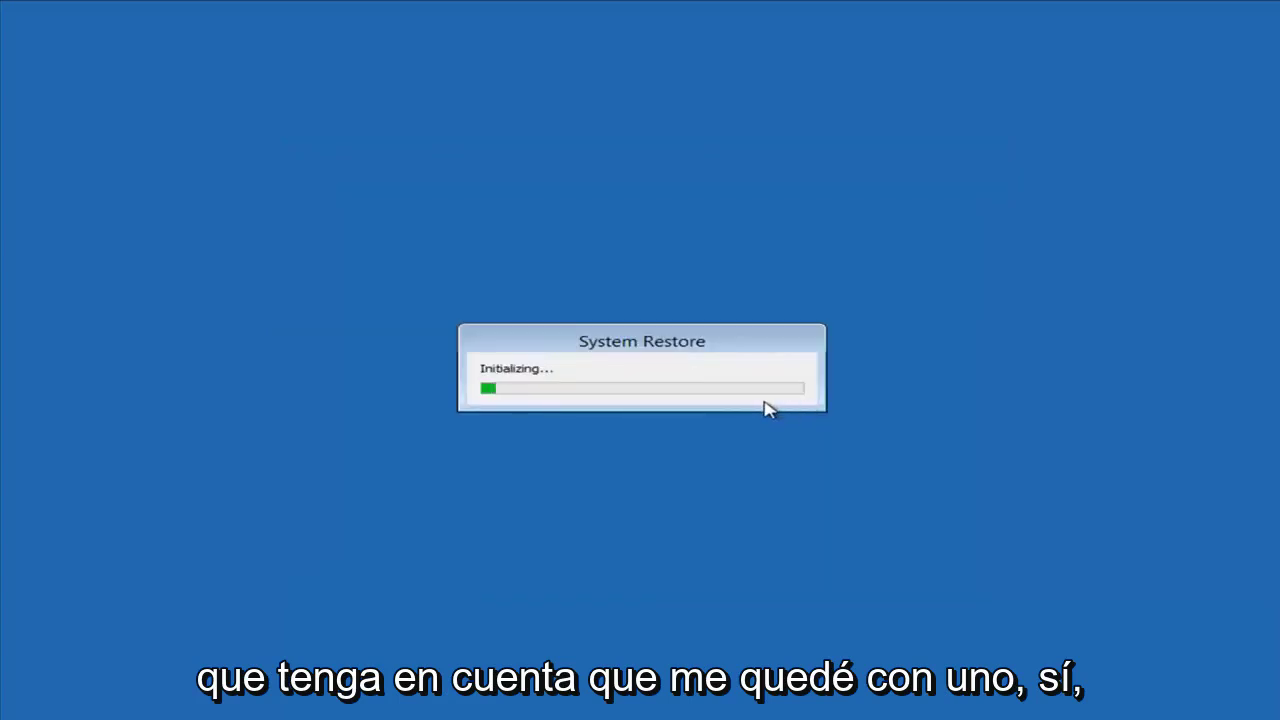